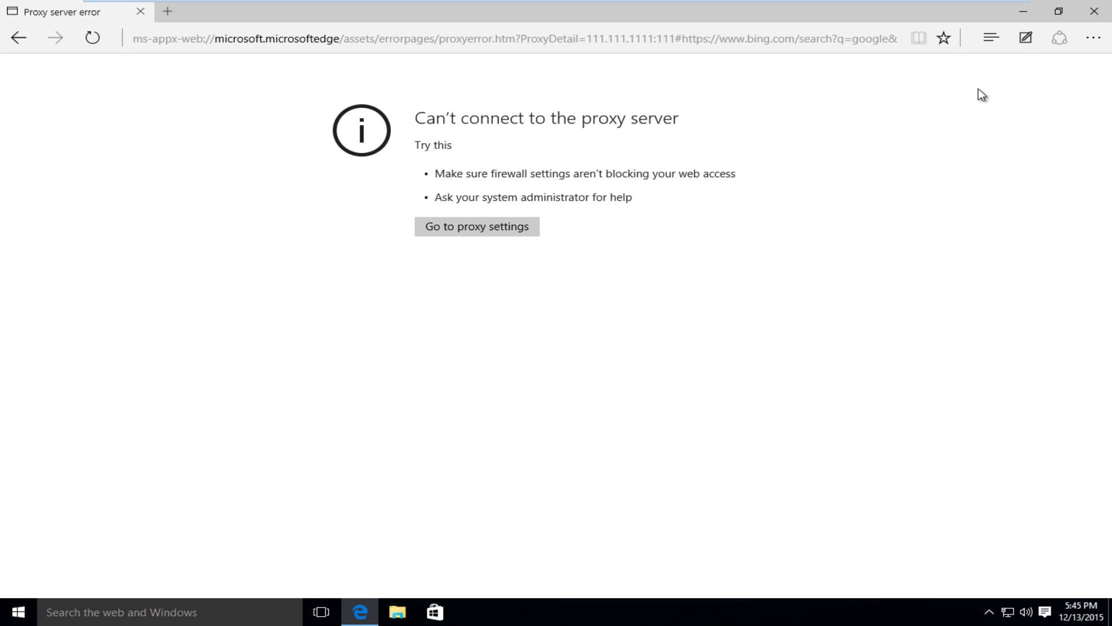
Close the browser showing the proxy error and Shift-restart from Start into recovery options.
left_click(1090, 22)
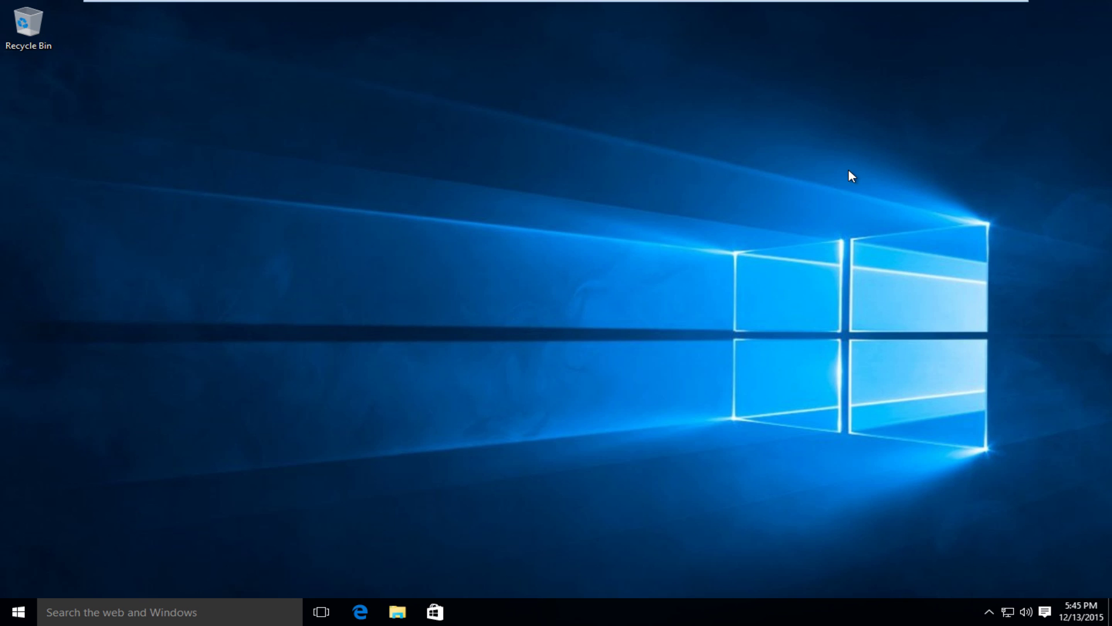
left_click(6, 617)
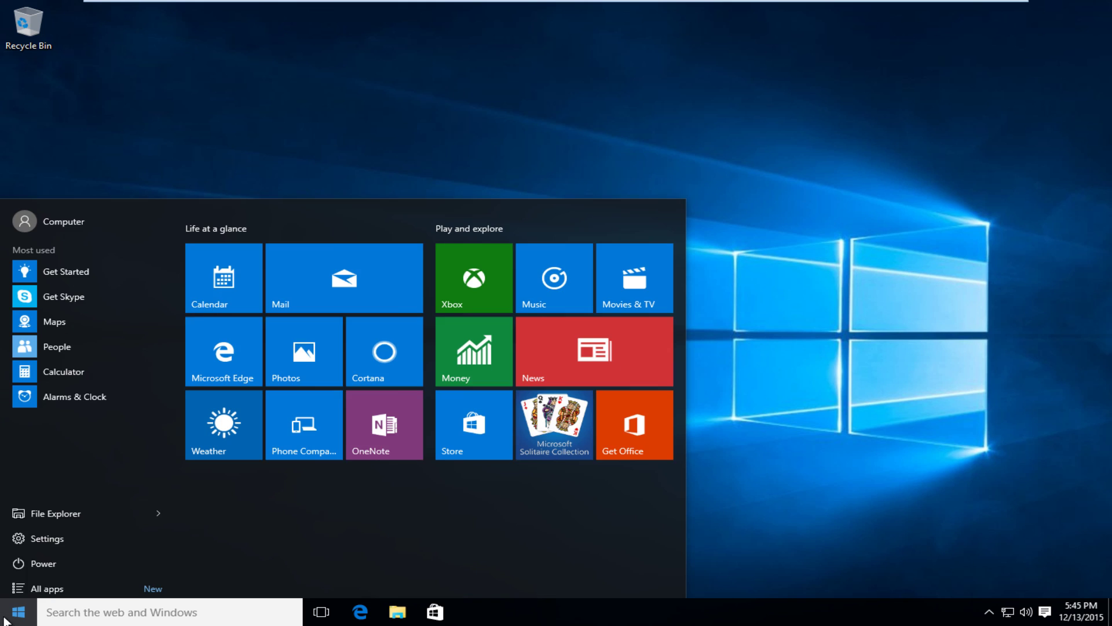
left_click(40, 560)
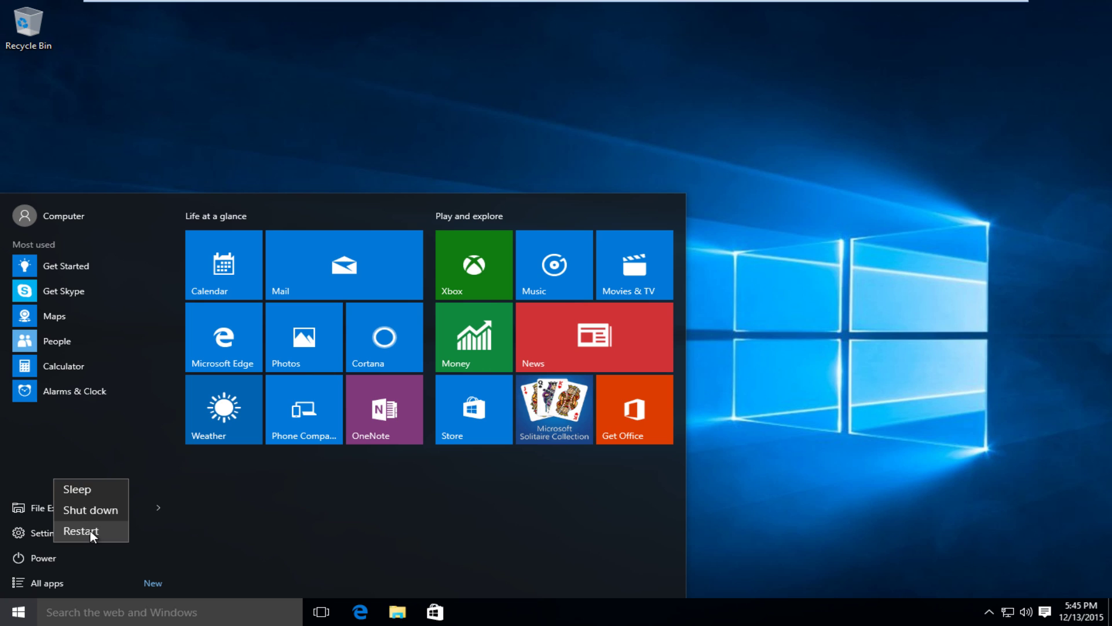
left_click(91, 532)
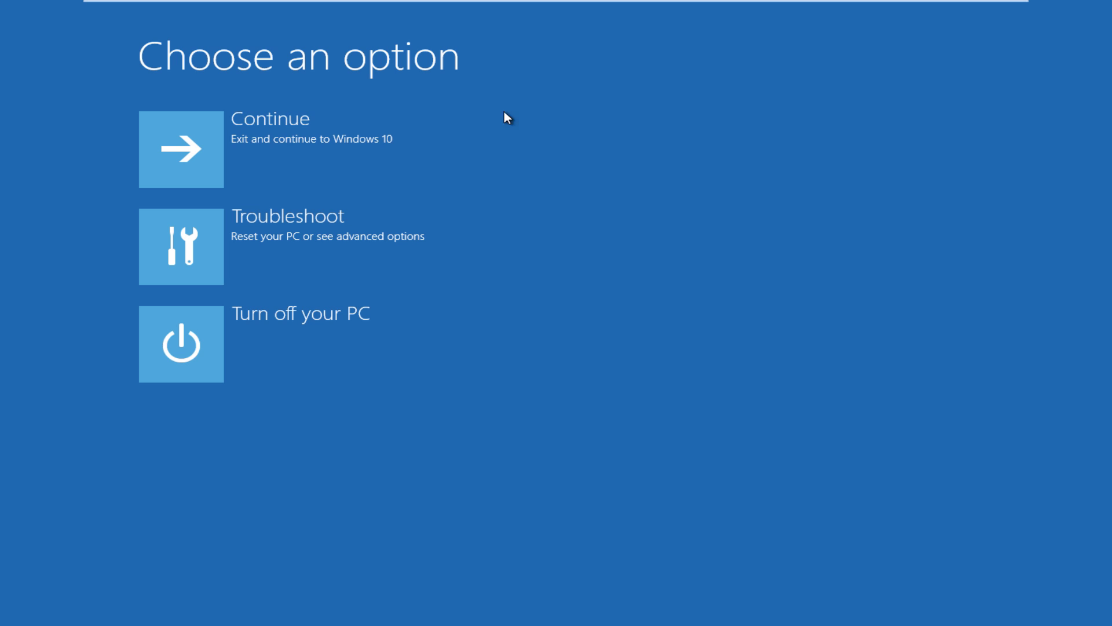
Go through Troubleshoot > Advanced options > Startup Settings to reboot into Safe Mode.
left_click(184, 239)
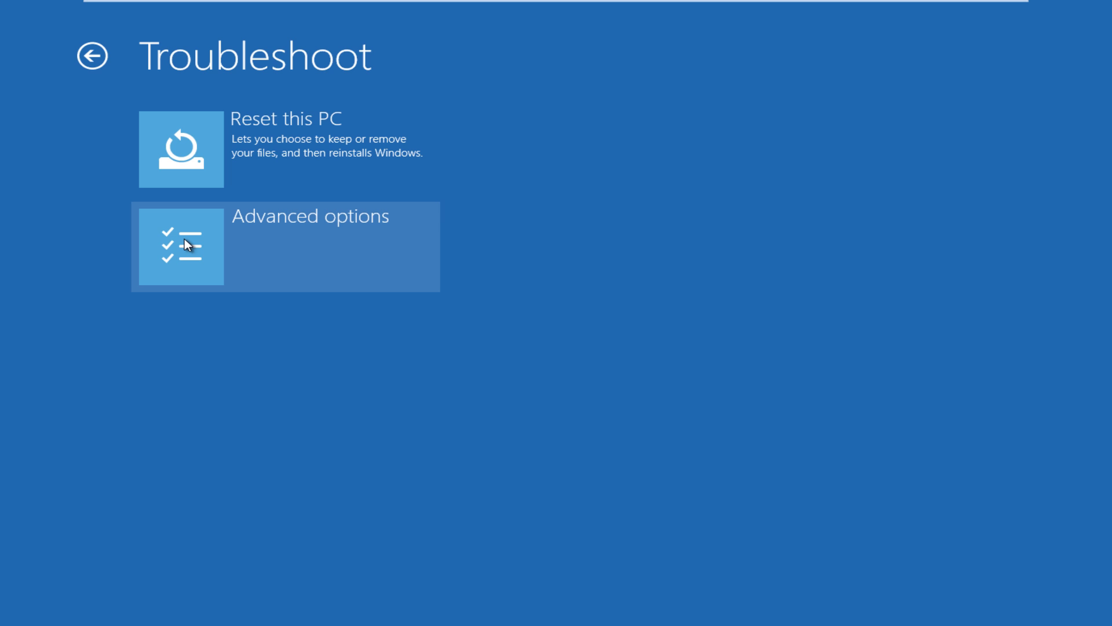
left_click(184, 239)
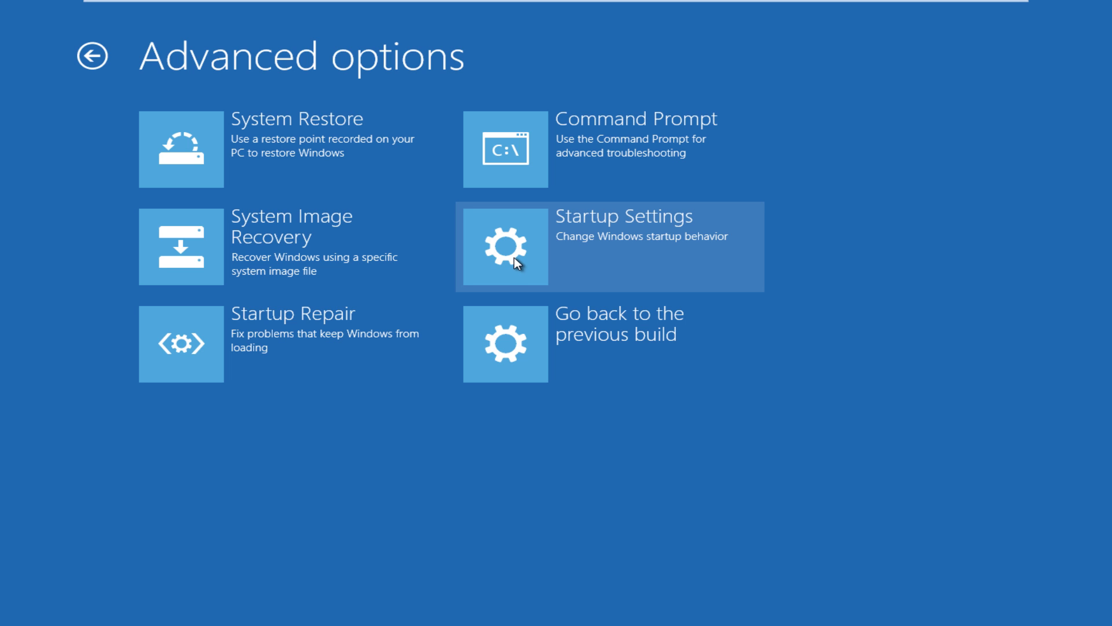
left_click(515, 257)
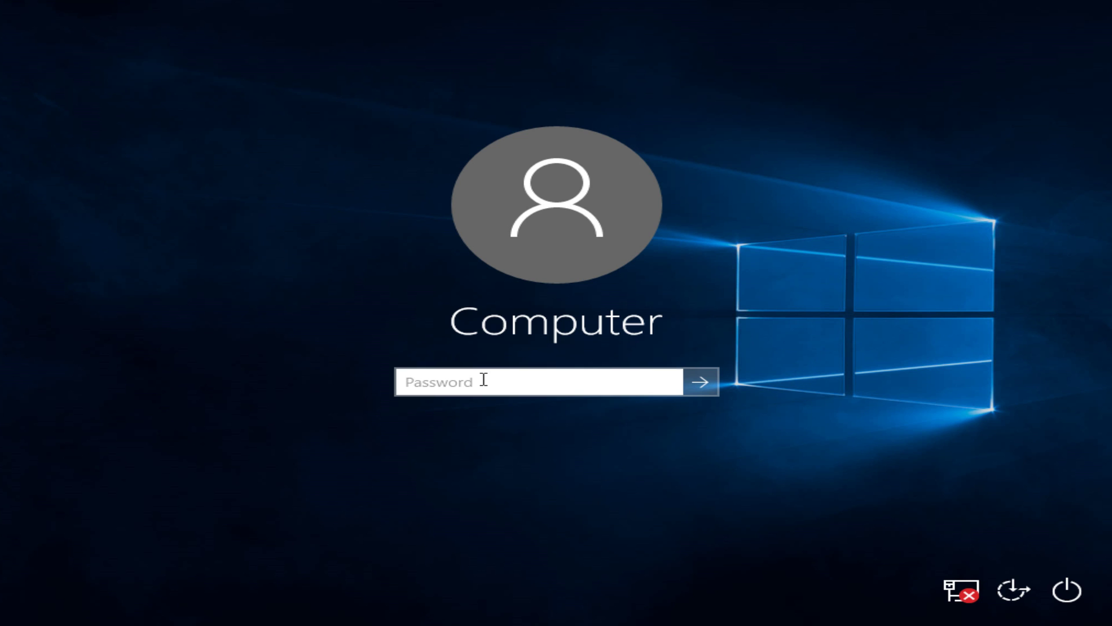
Sign in with the account password and enter regedit in the Run dialog.
type("*******")
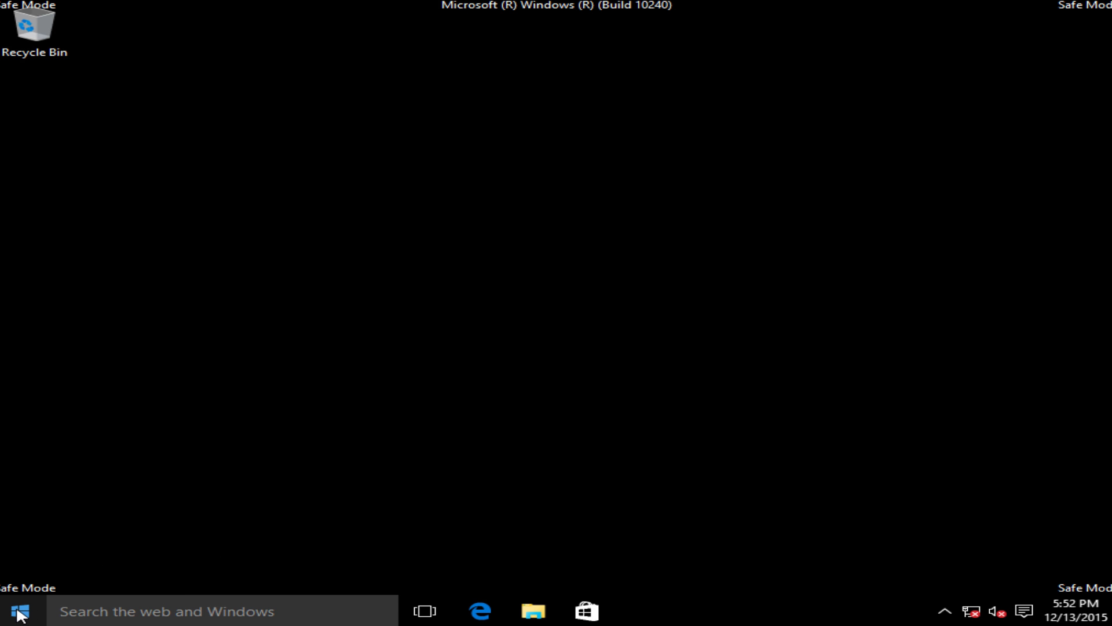
right_click(12, 612)
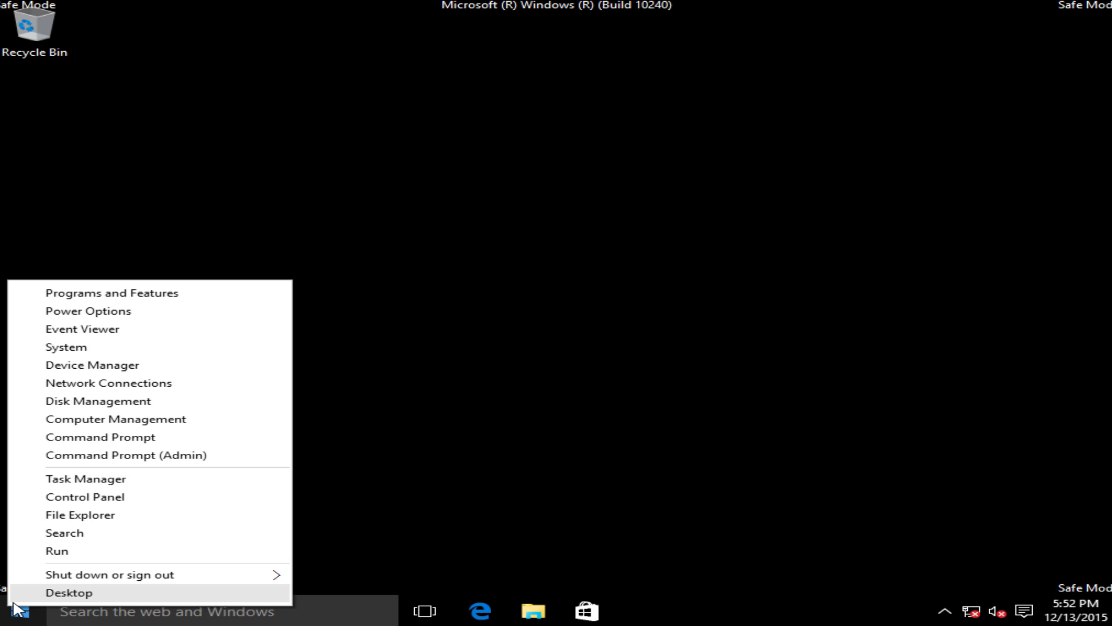
left_click(65, 554)
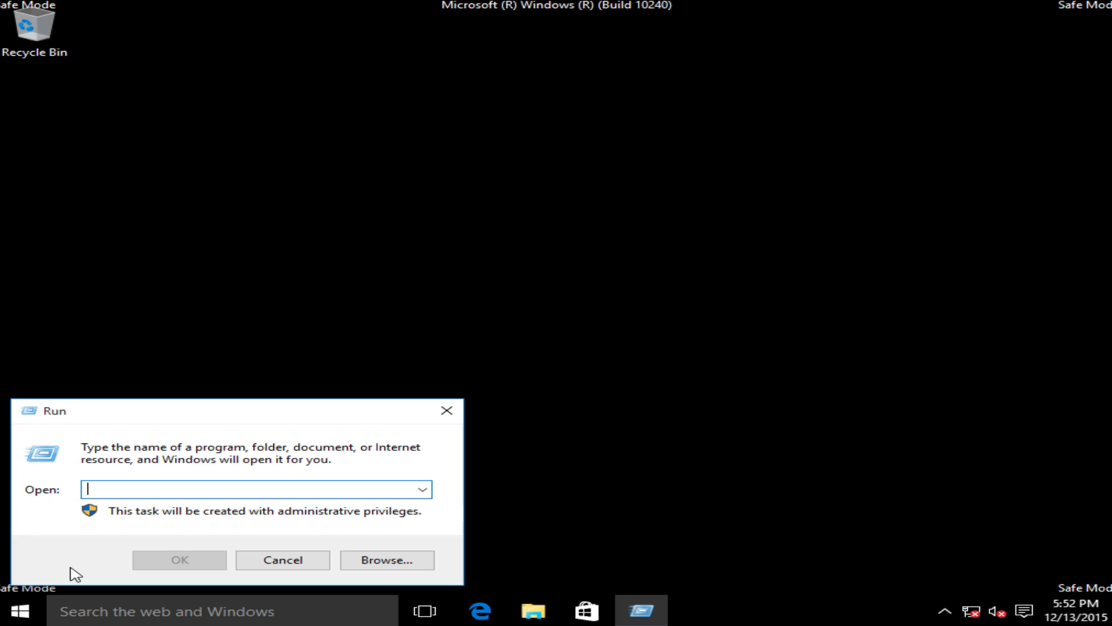
type("reg")
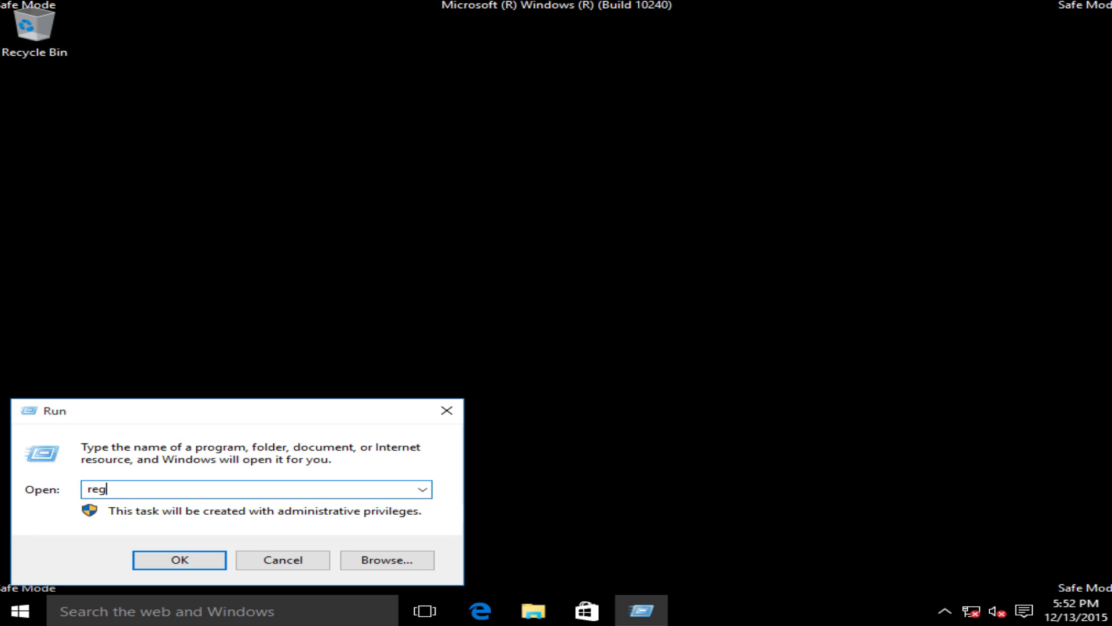
type("edit")
Launch Registry Editor maximized and expand HKEY_CURRENT_USER > Software > Microsoft.
left_click(197, 564)
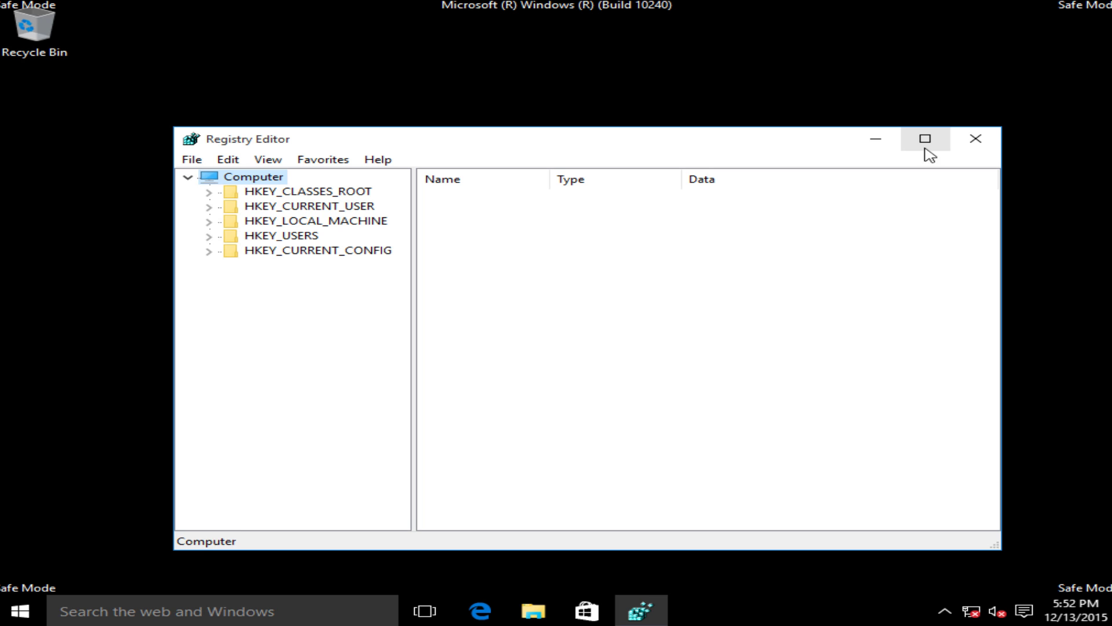
left_click(925, 139)
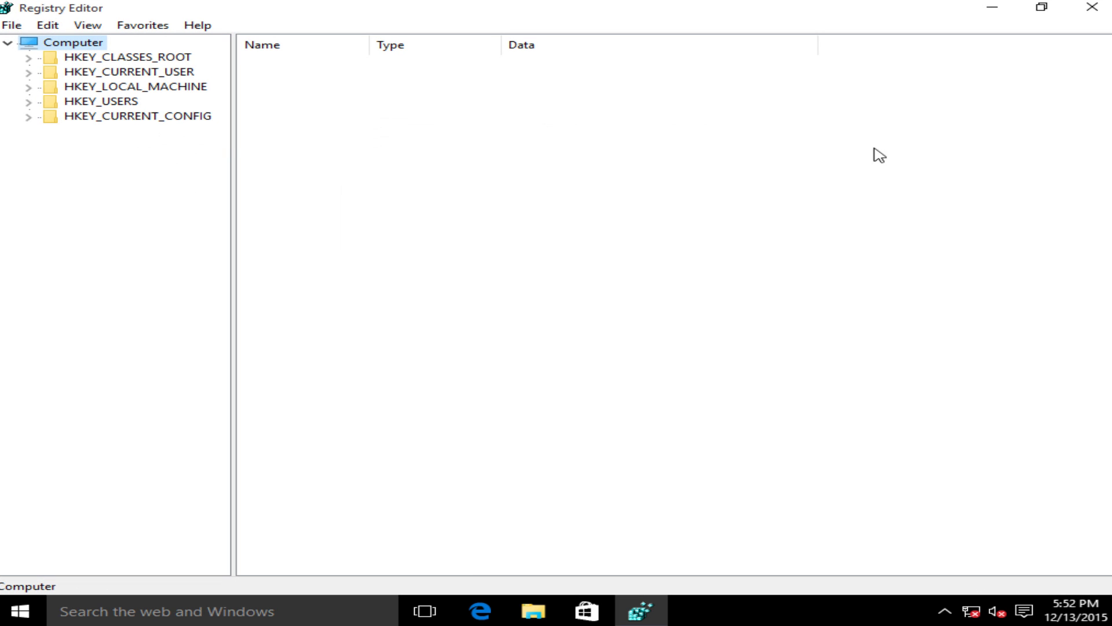
left_click(64, 72)
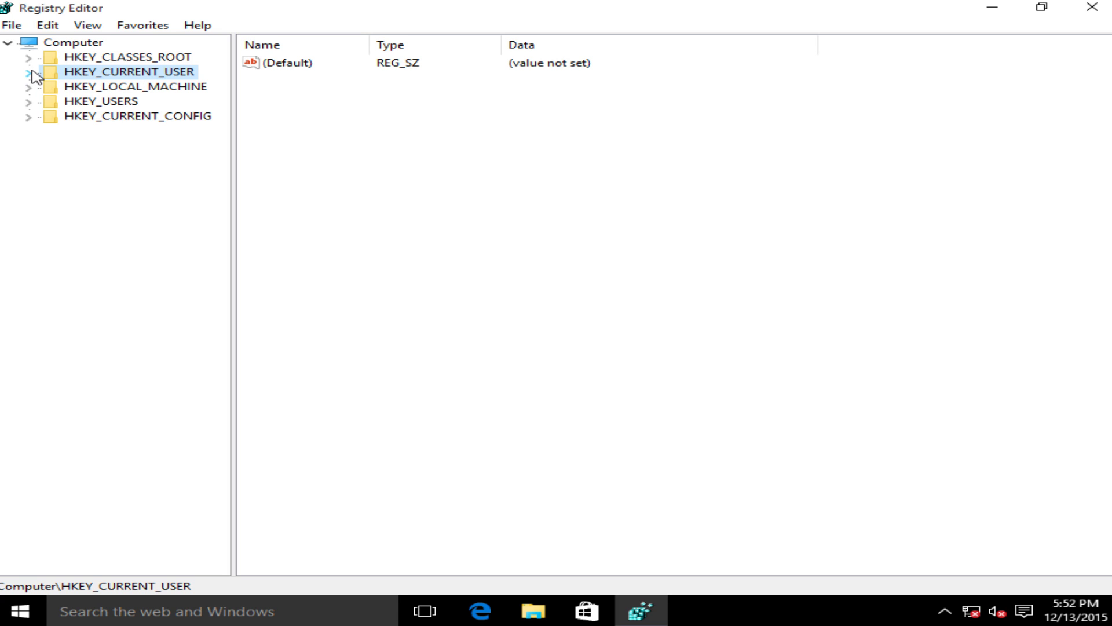
left_click(28, 73)
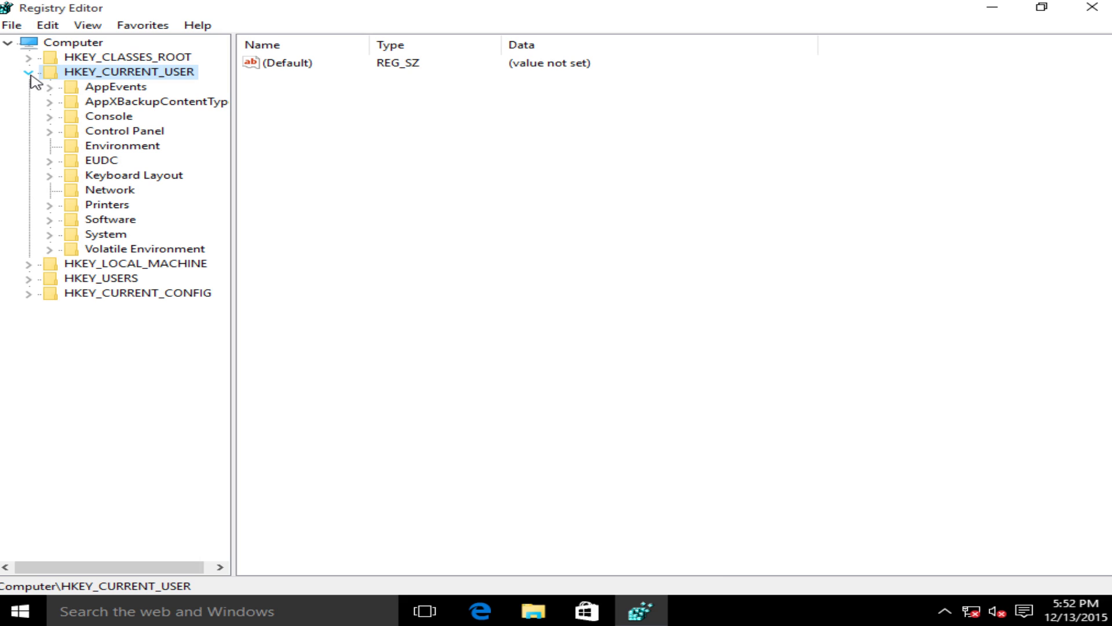
left_click(50, 221)
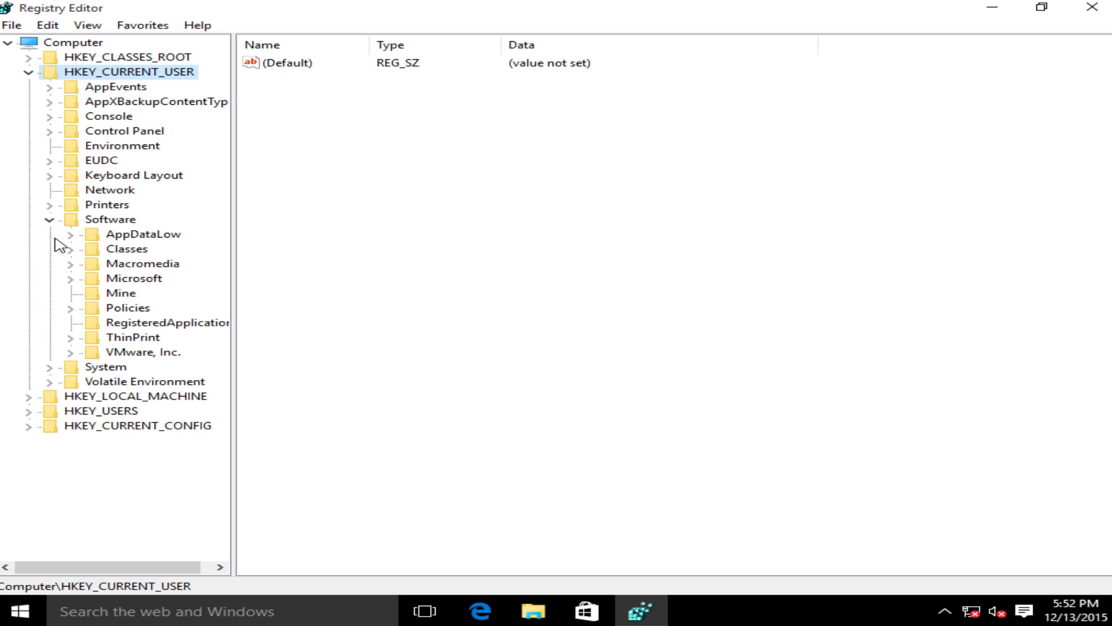
left_click(70, 280)
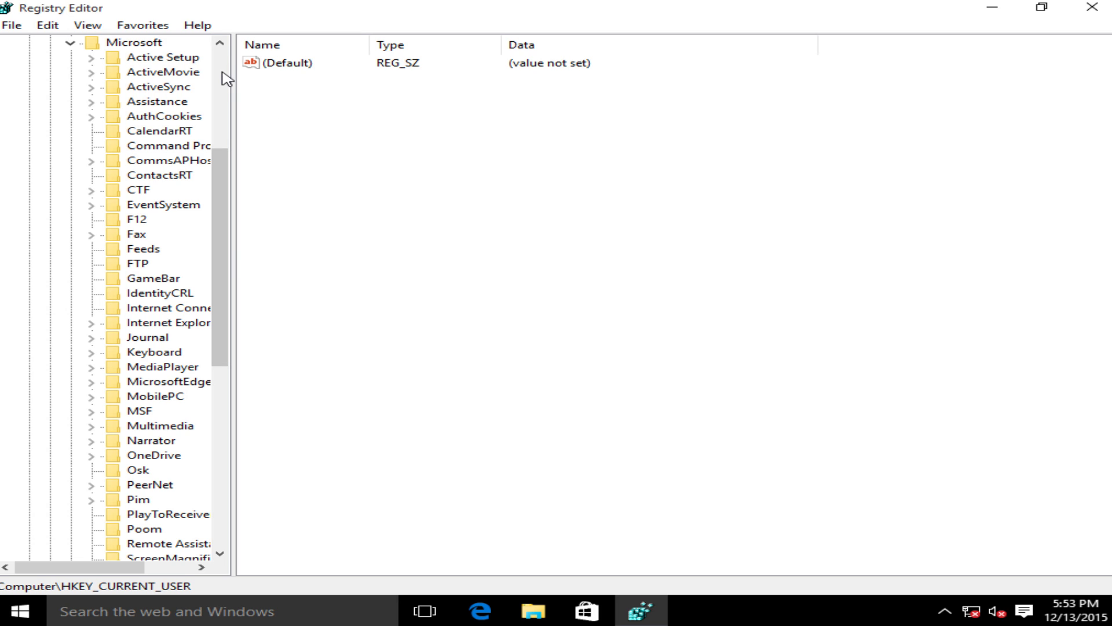
Widen the key tree, expand Windows > CurrentVersion, and select Internet Settings.
left_click_drag(233, 69, 318, 67)
left_click_drag(301, 223, 307, 365)
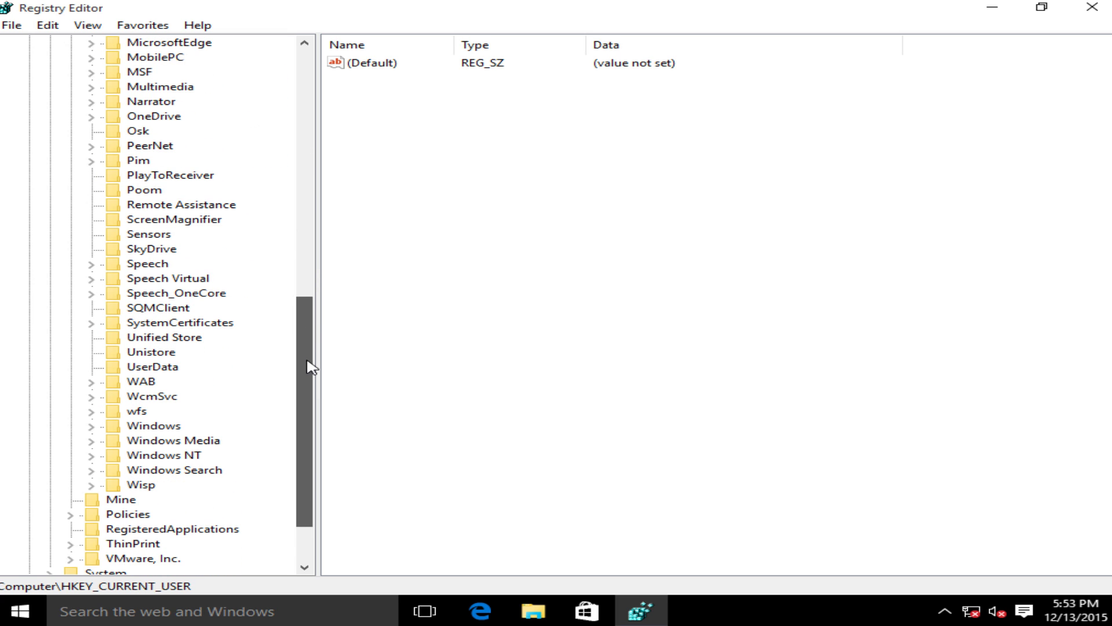
left_click(139, 426)
left_click(91, 426)
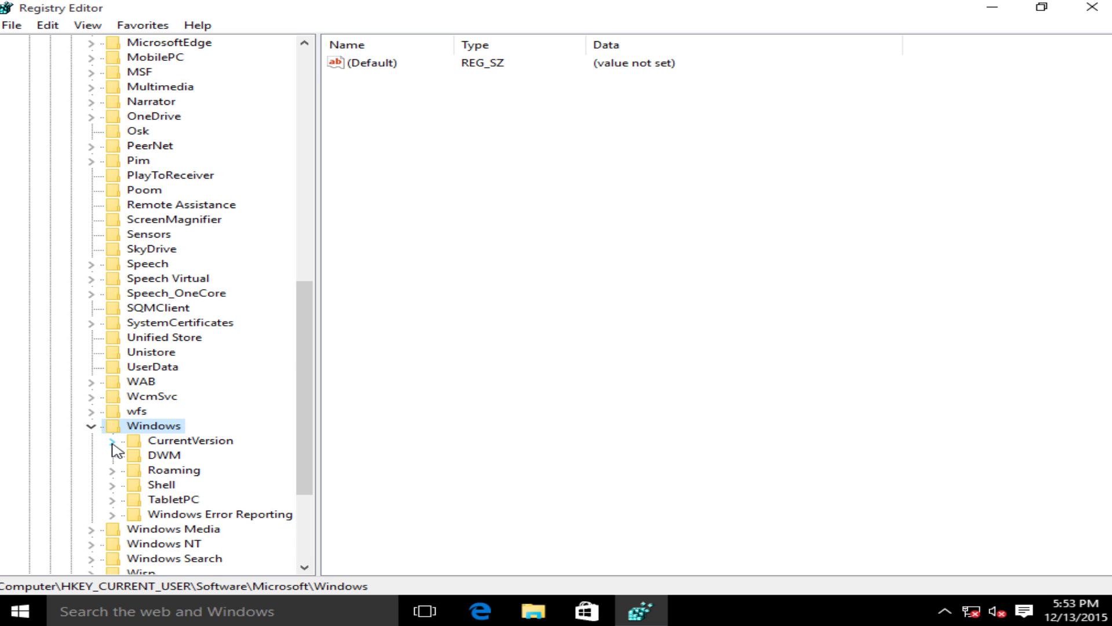
left_click(112, 442)
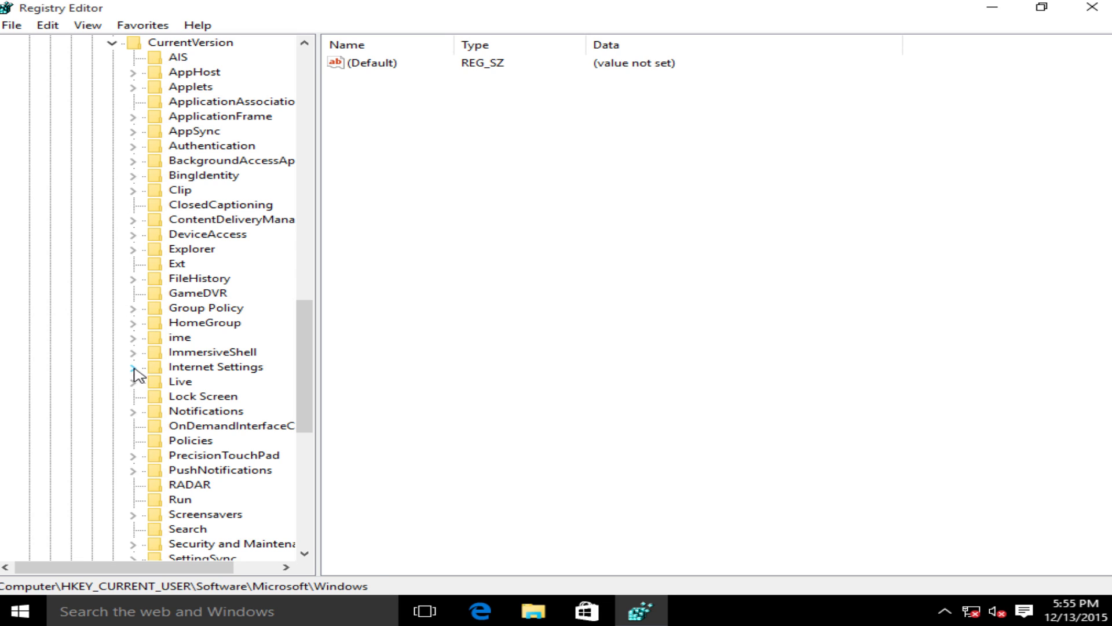
key("Down")
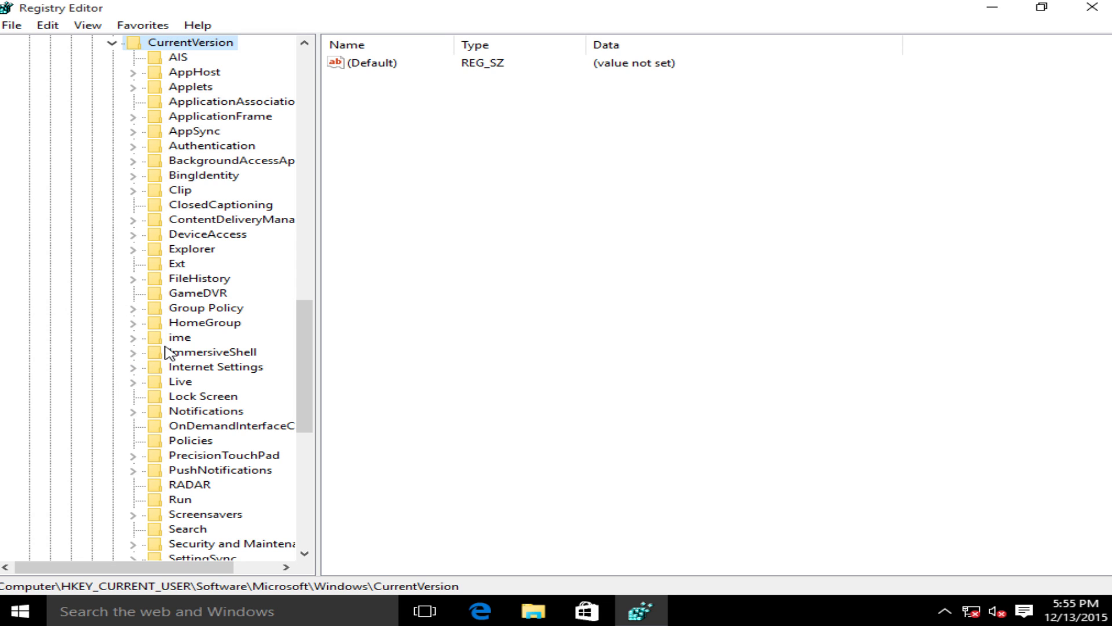
left_click(193, 371)
Delete the ProxyEnable value from Internet Settings and confirm.
left_click(358, 173)
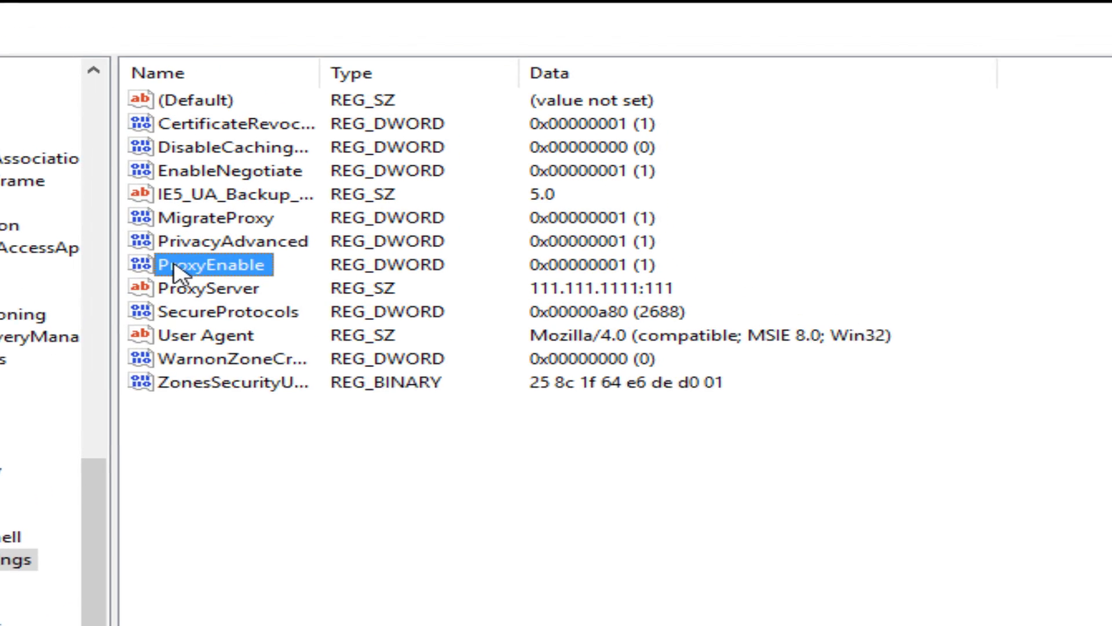
left_click(132, 319)
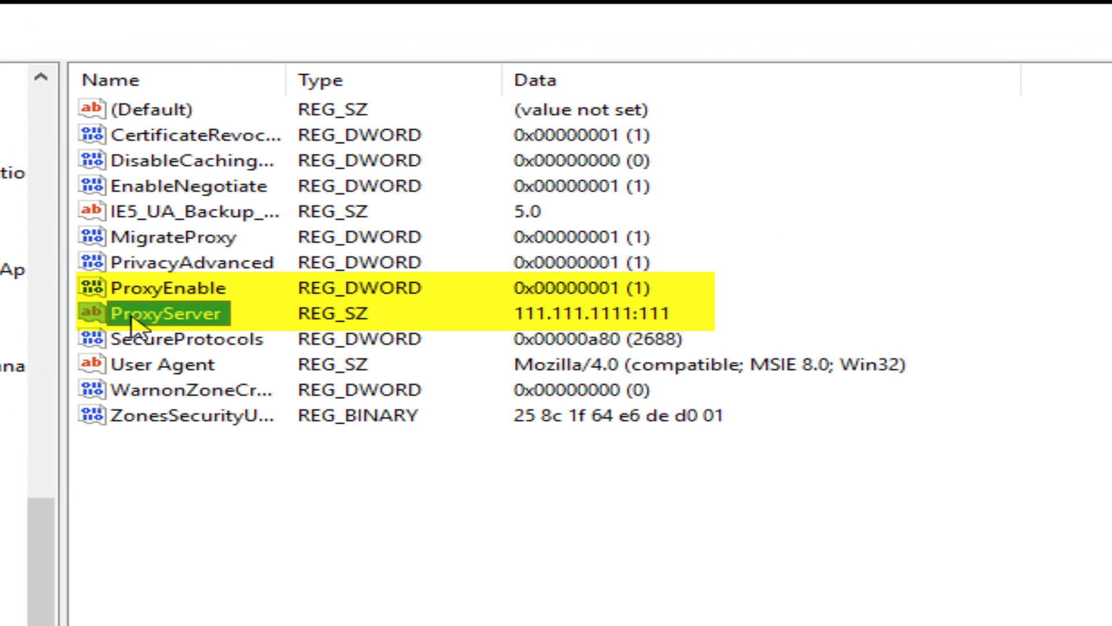
left_click(141, 294)
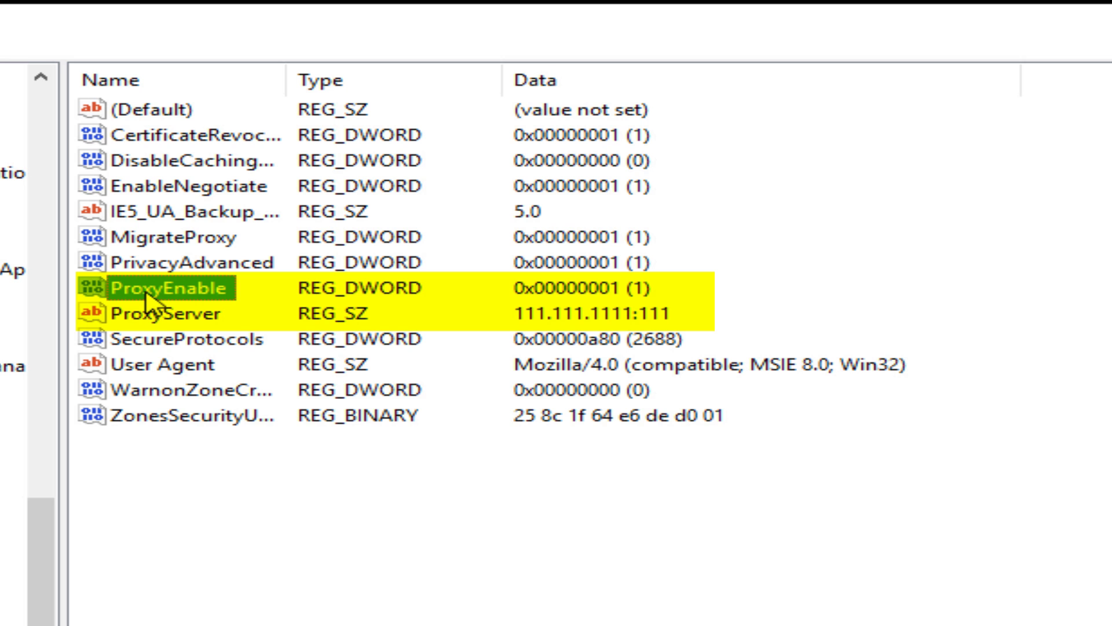
right_click(146, 294)
left_click(224, 382)
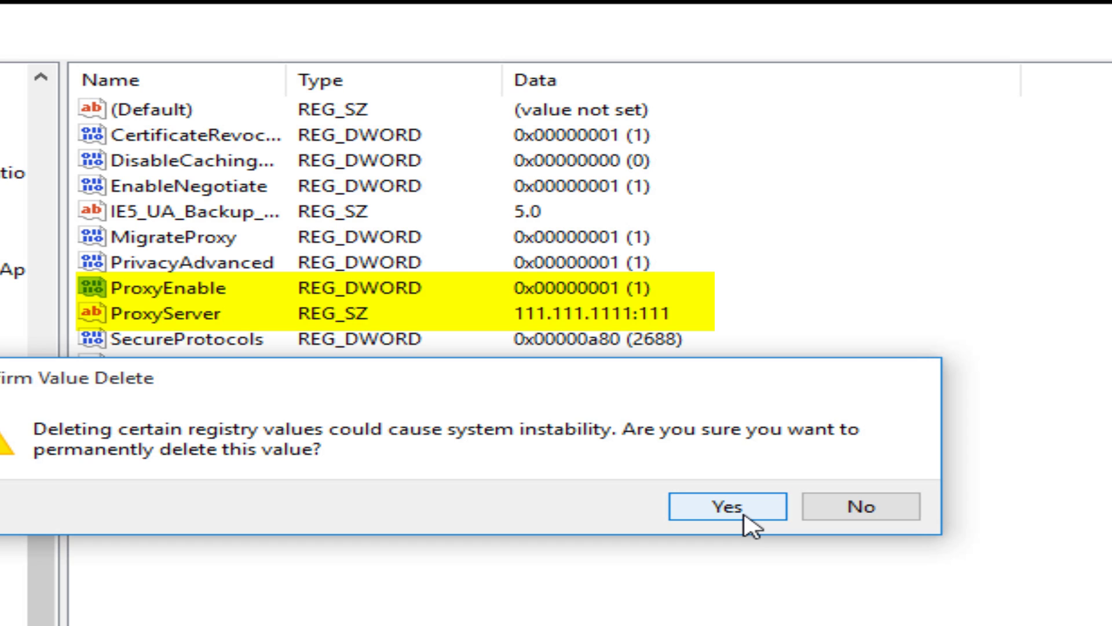
left_click(744, 514)
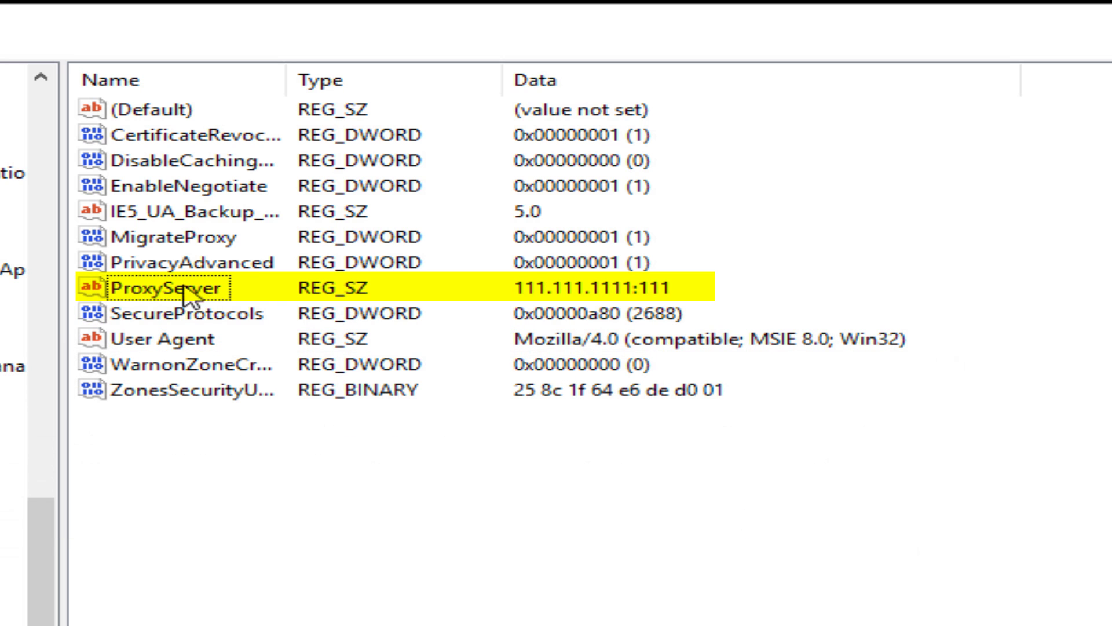
Delete the ProxyServer value and confirm.
left_click(155, 291)
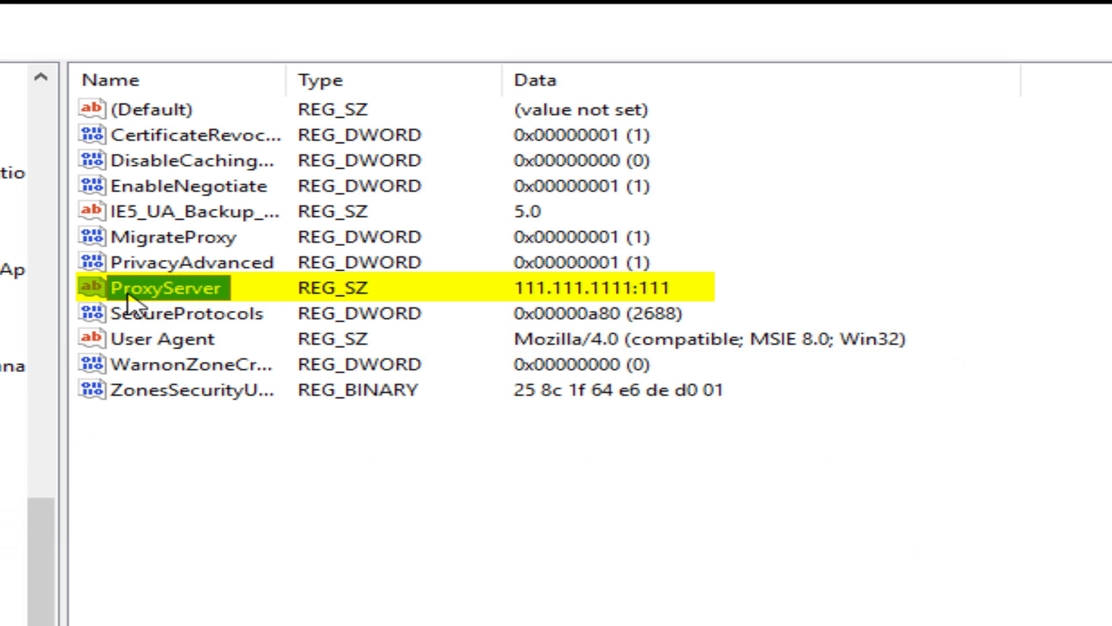
right_click(174, 297)
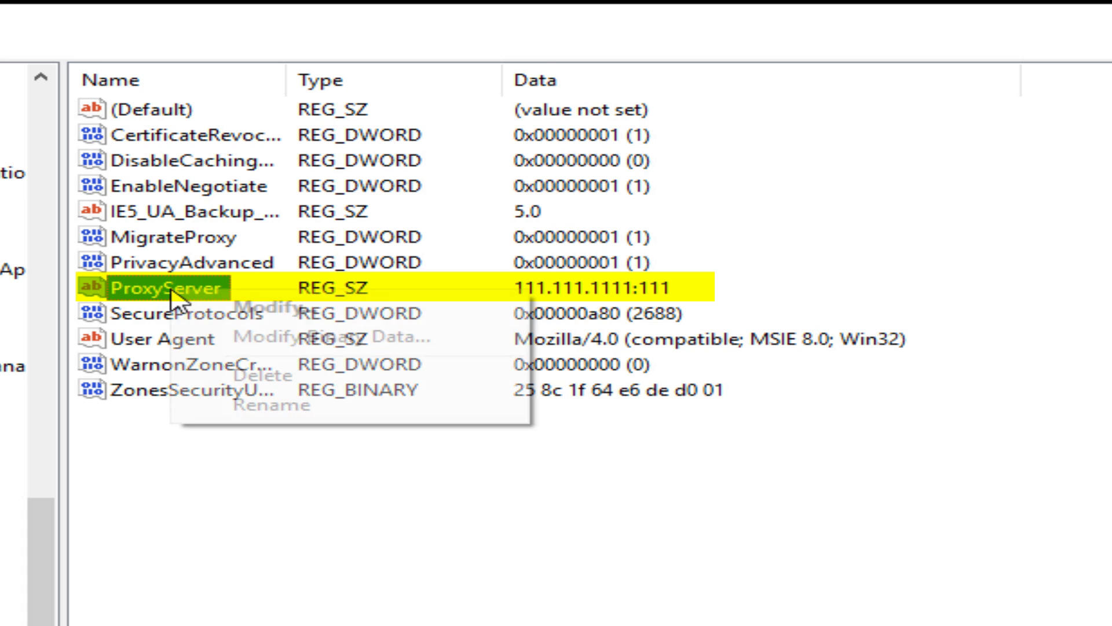
left_click(262, 384)
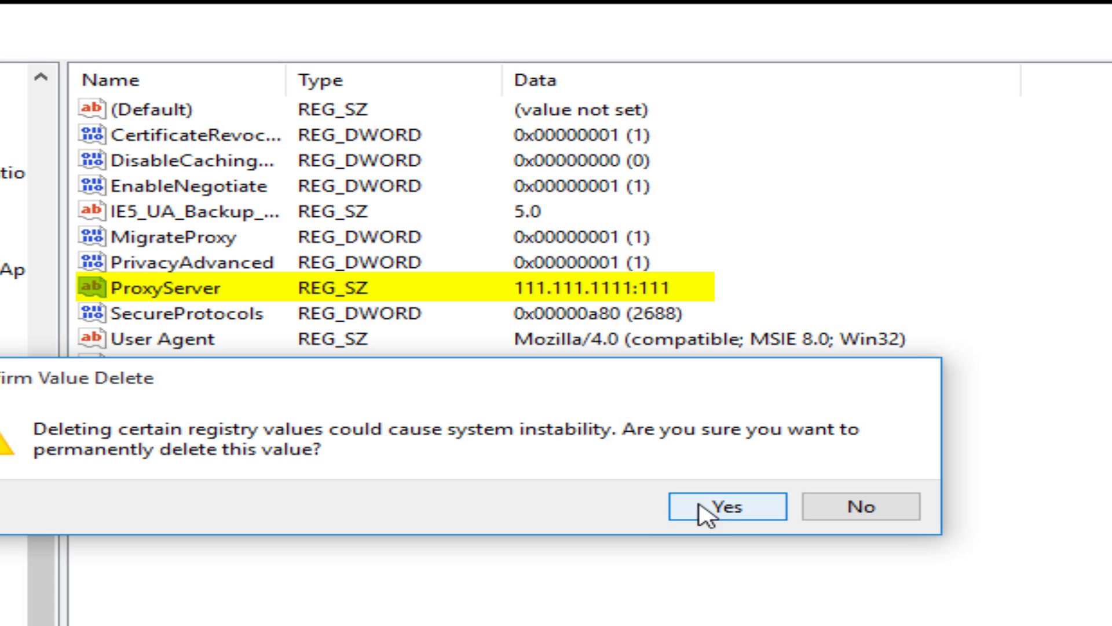
left_click(724, 515)
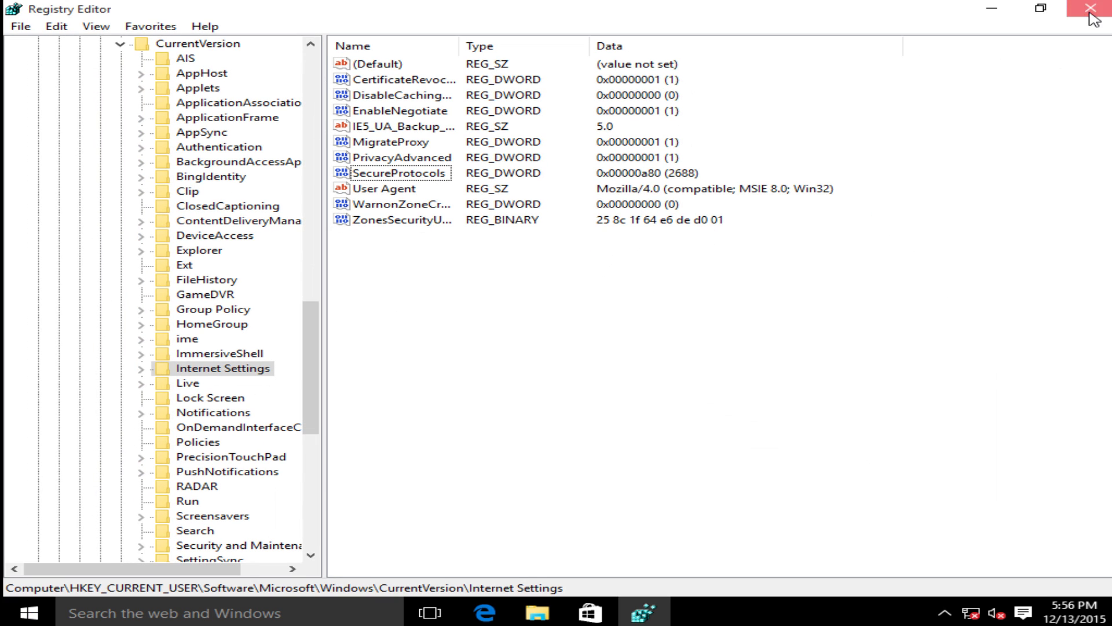
Close Registry Editor and restart Windows from the Start quick menu to leave Safe Mode.
left_click(1092, 19)
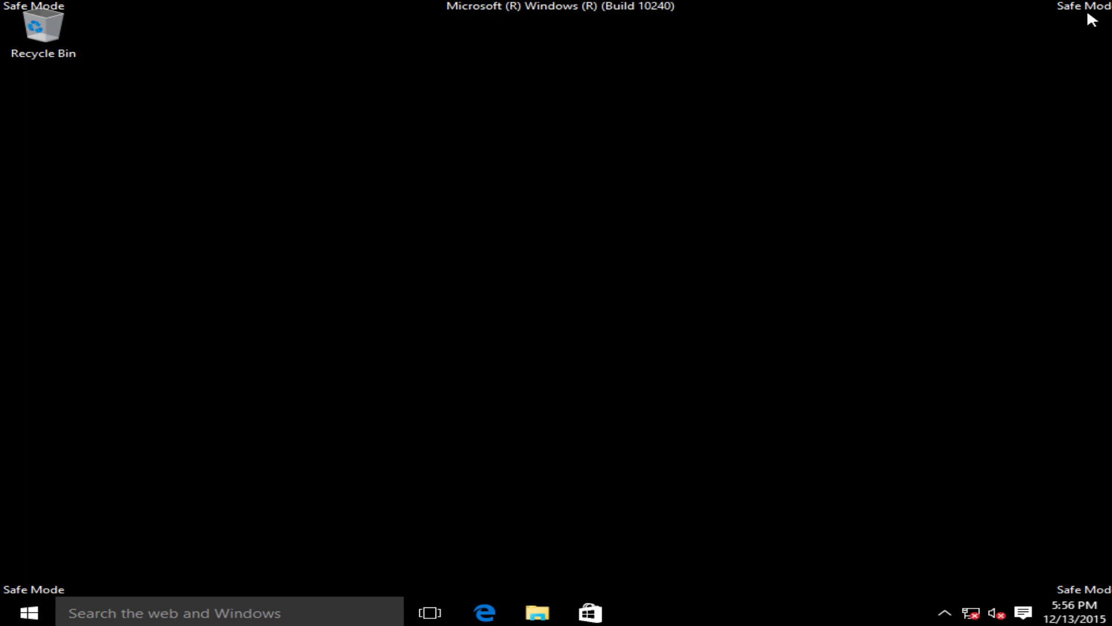
right_click(41, 616)
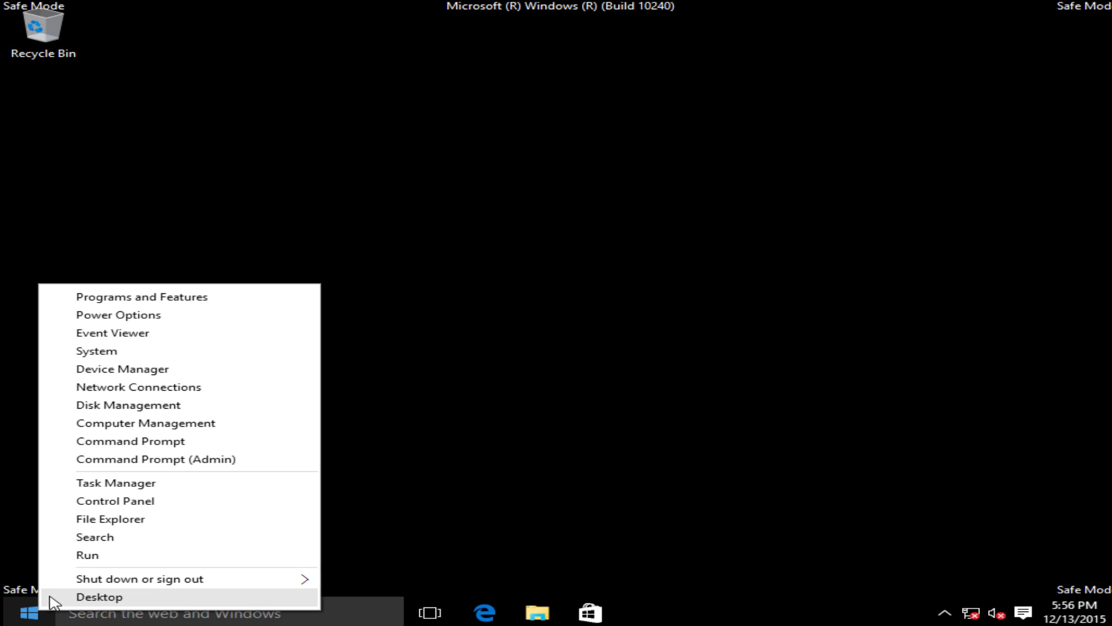
mouse_move(93, 582)
left_click(367, 616)
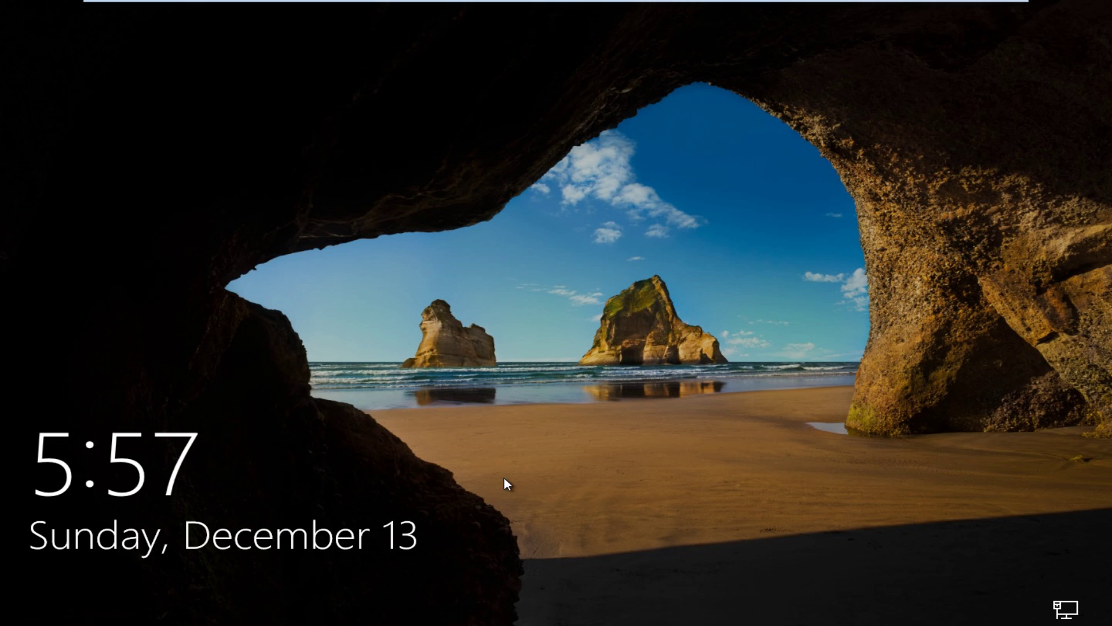
Dismiss the lock screen and sign in with the account password.
left_click_drag(504, 478, 566, 363)
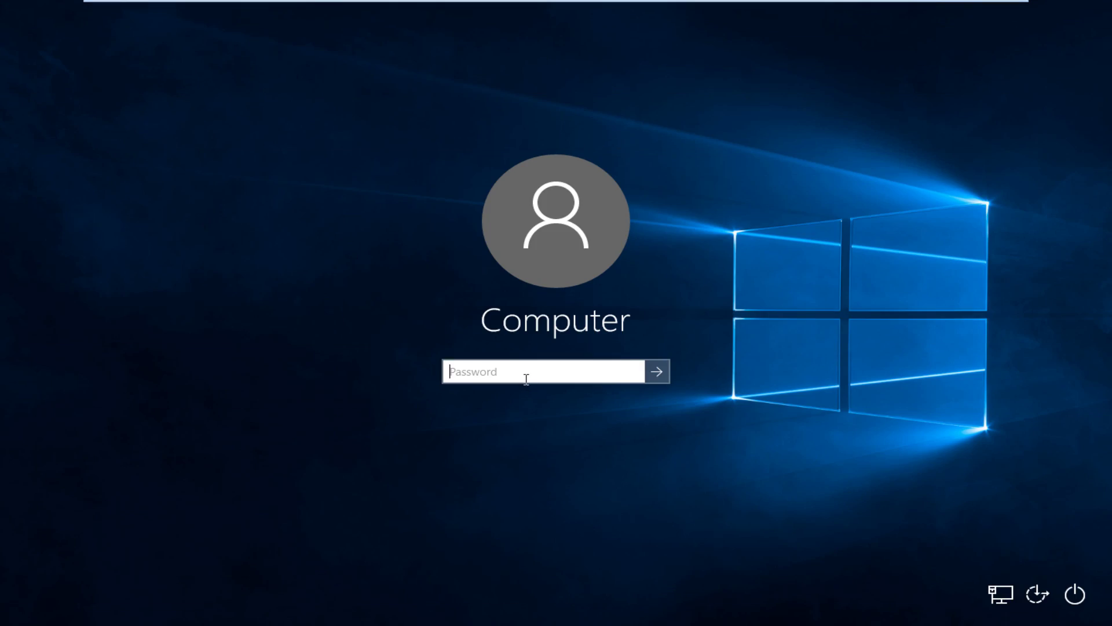
type("******")
key("Return")
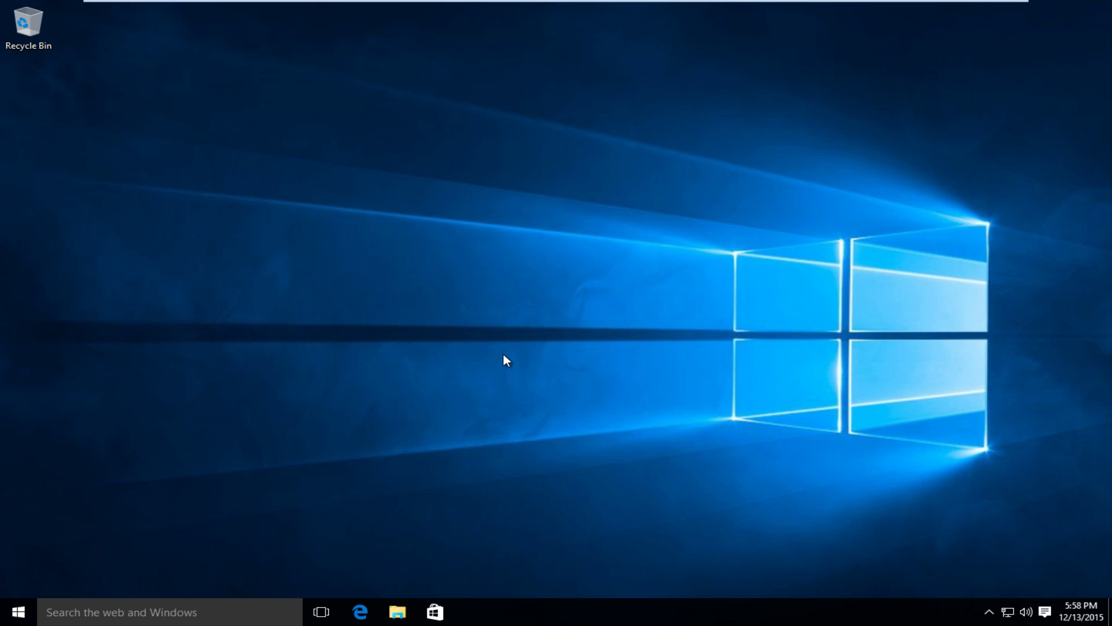
Launch Microsoft Edge from the taskbar and enter google.com.
left_click(365, 610)
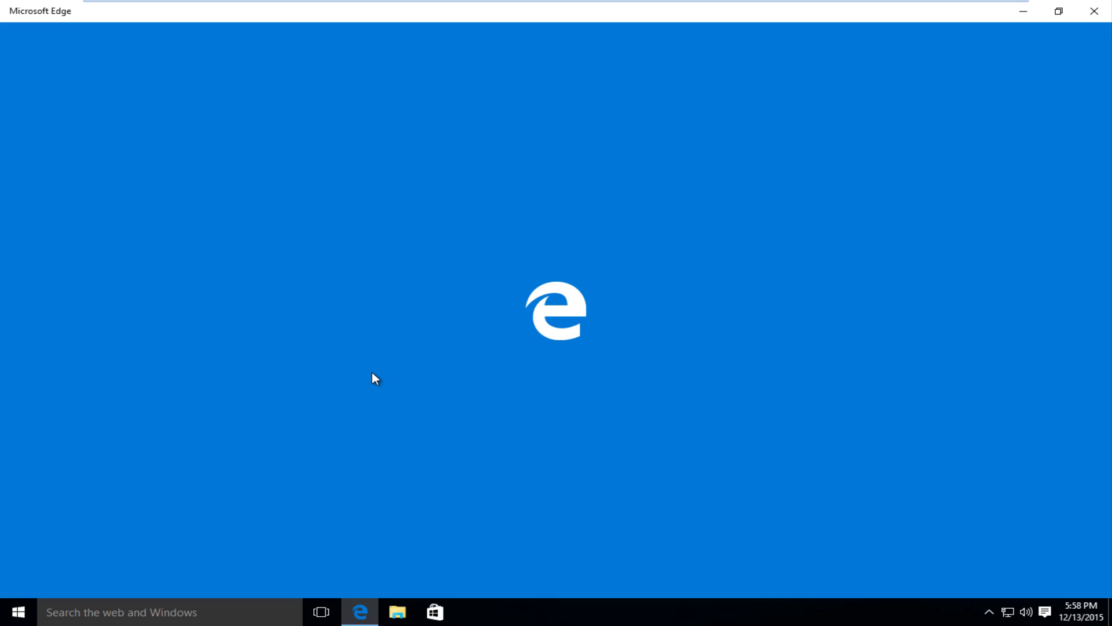
type("google.com")
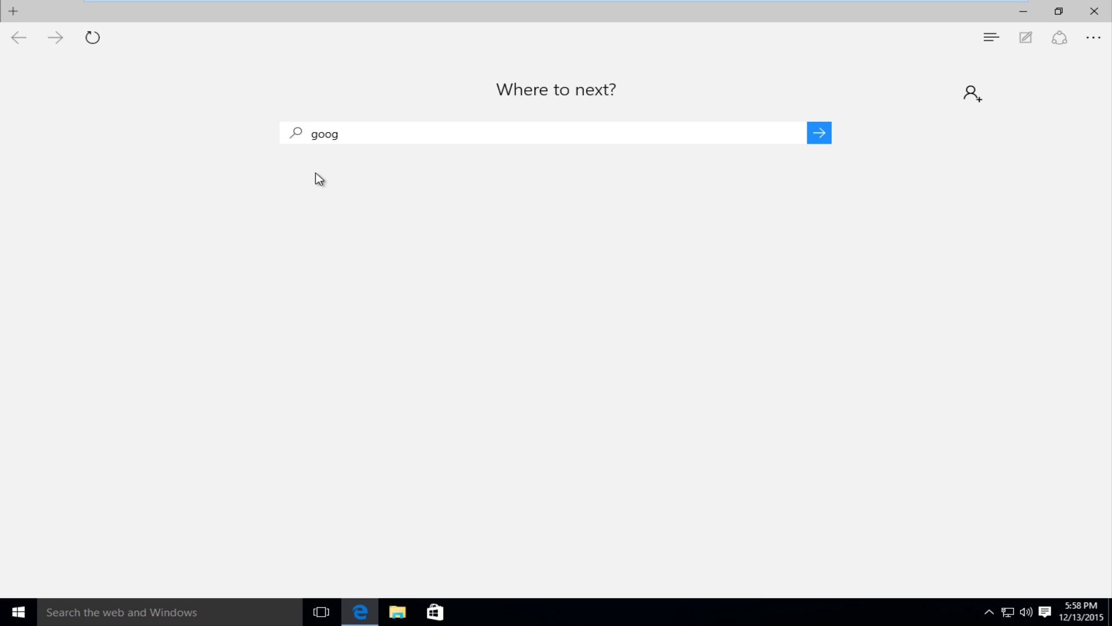